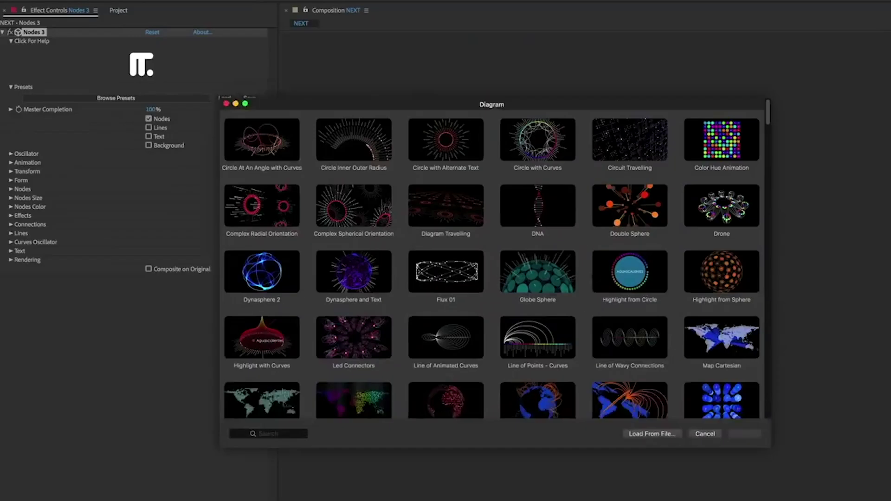
scroll(432, 218, "down", 3)
scroll(432, 218, "down", 5)
scroll(433, 218, "down", 3)
scroll(432, 218, "down", 1)
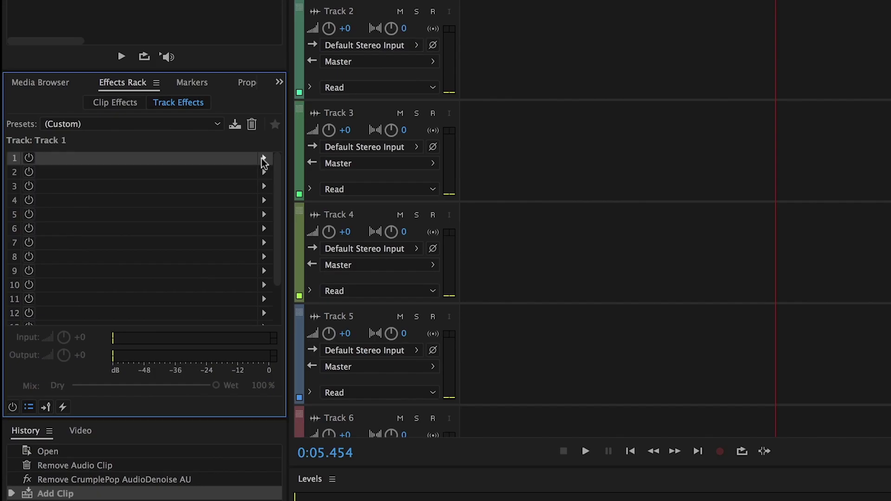
- Add CrumplePop EchoRemover AU to Track 1, with Strength about 81 and Release under 400
left_click(164, 243)
mouse_move(281, 372)
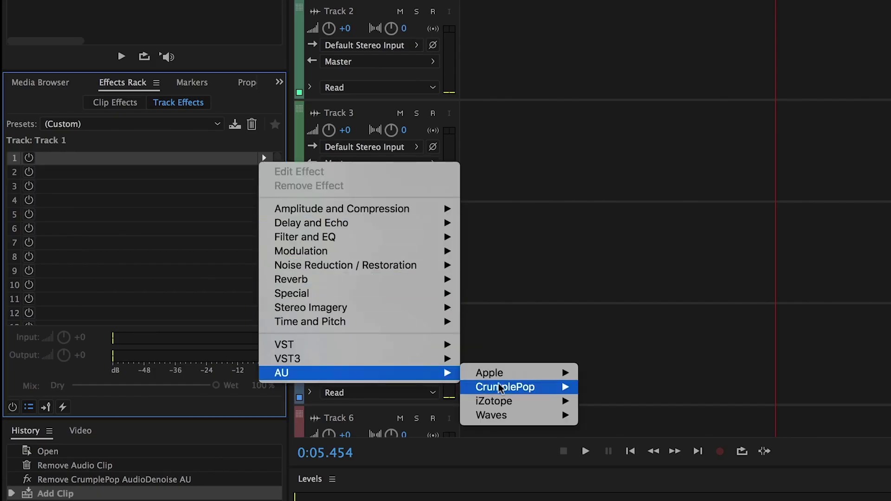
left_click(640, 398)
left_click_drag(439, 180, 498, 175)
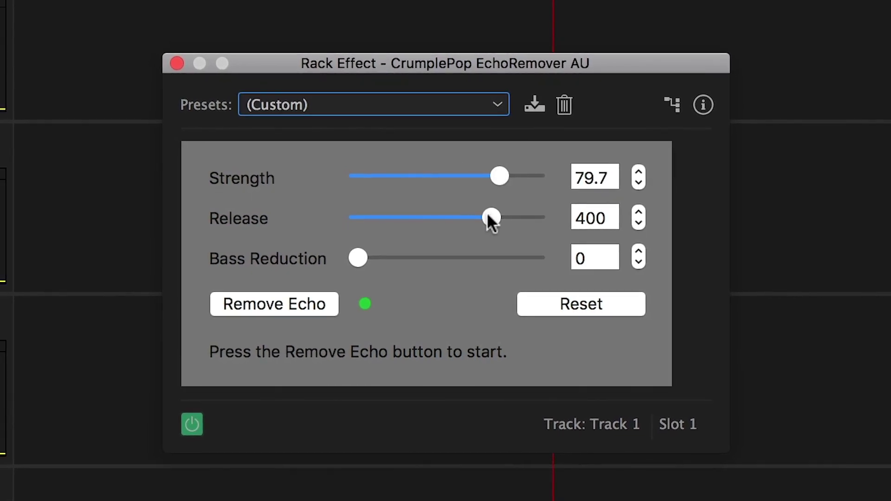
left_click_drag(490, 217, 449, 219)
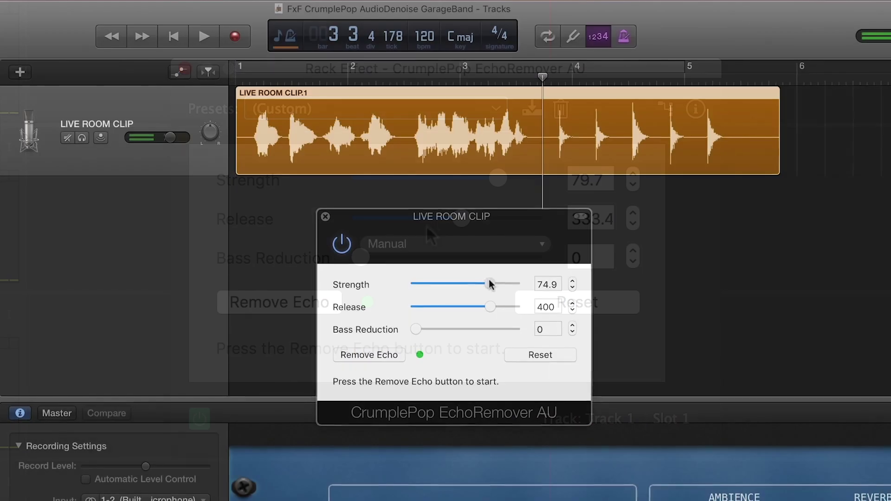
left_click_drag(490, 283, 495, 282)
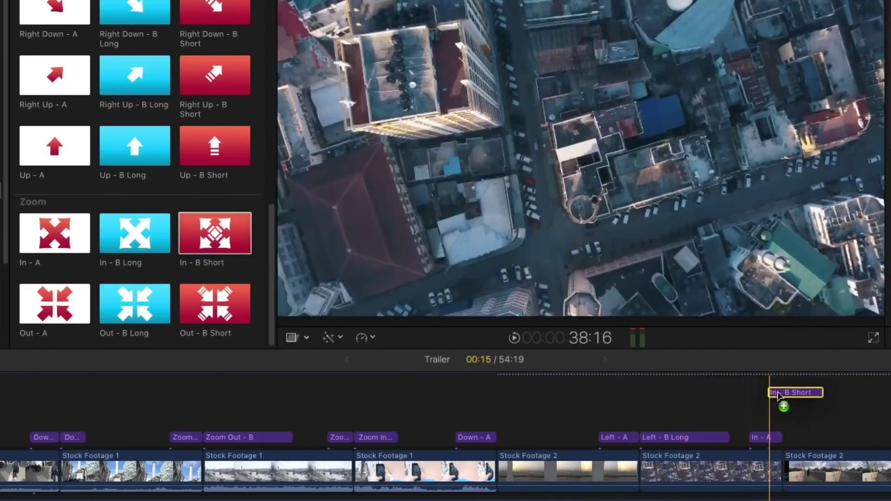
- Place the In - B Short zoom title on the timeline right after In - A
left_click_drag(255, 266, 786, 435)
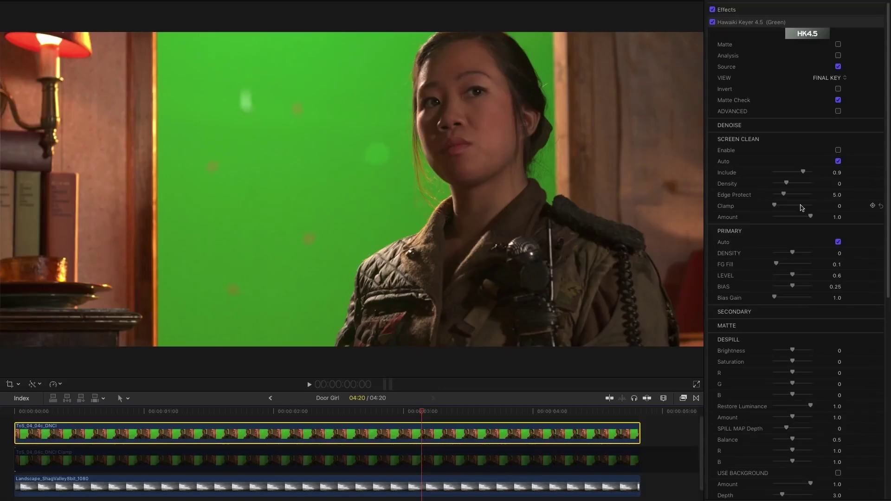
- Preview Hawaiki Keyer's analysis matte, then show the original green-screen source for comparison
left_click(838, 55)
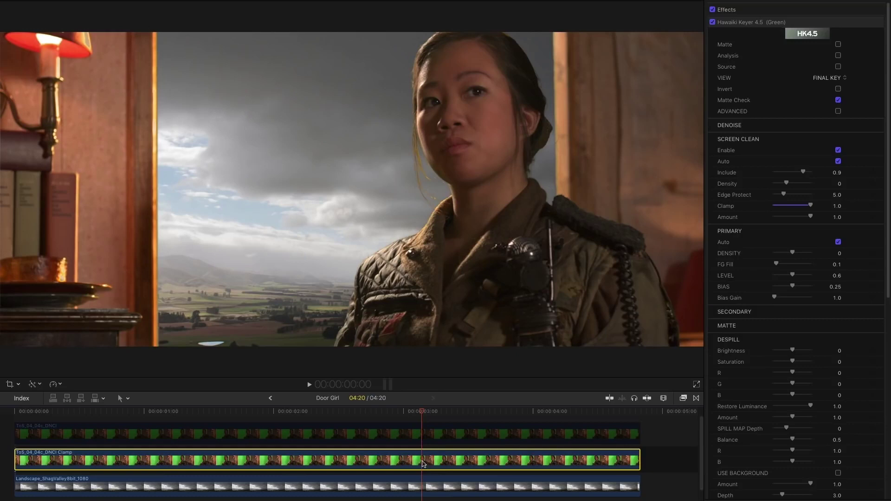
left_click(837, 66)
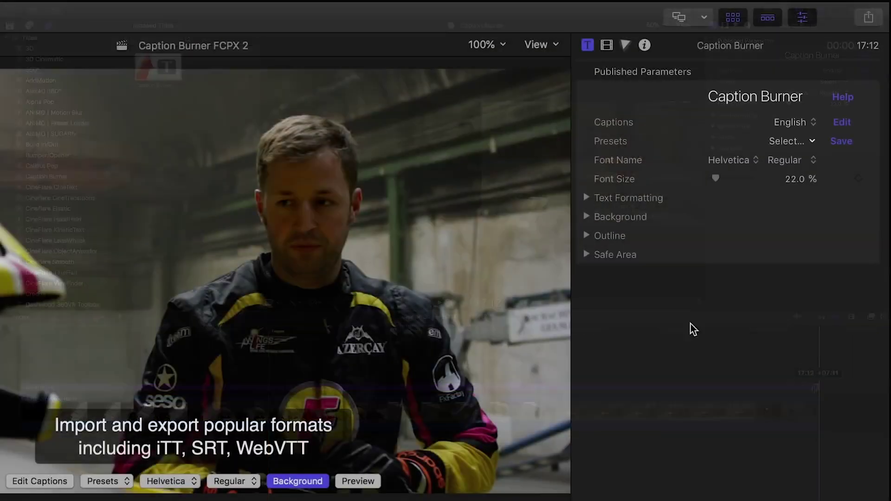
- Import Caption Burner FCPX 2 - ITT - English.itt, replacing the existing English captions
left_click(843, 122)
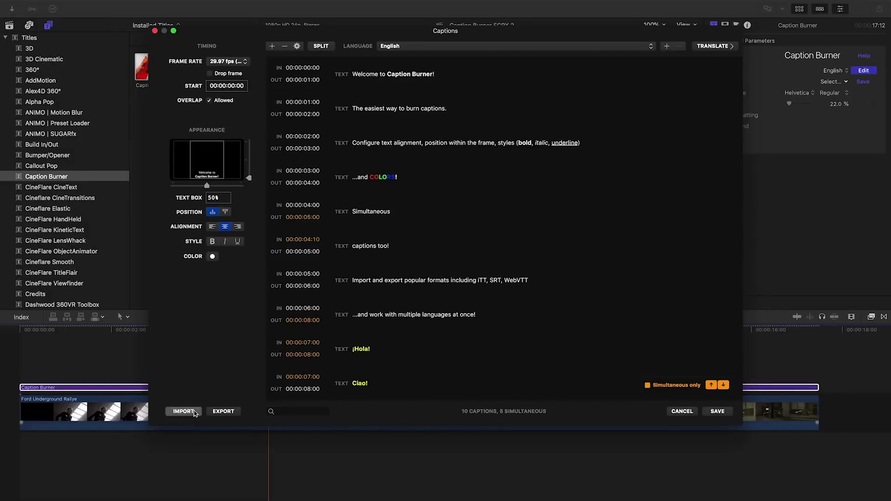
left_click(183, 412)
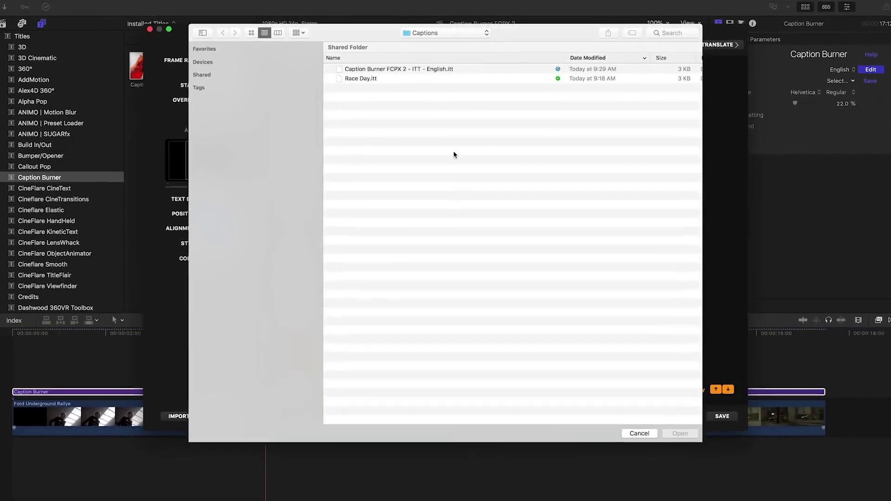
left_click(398, 64)
left_click(705, 462)
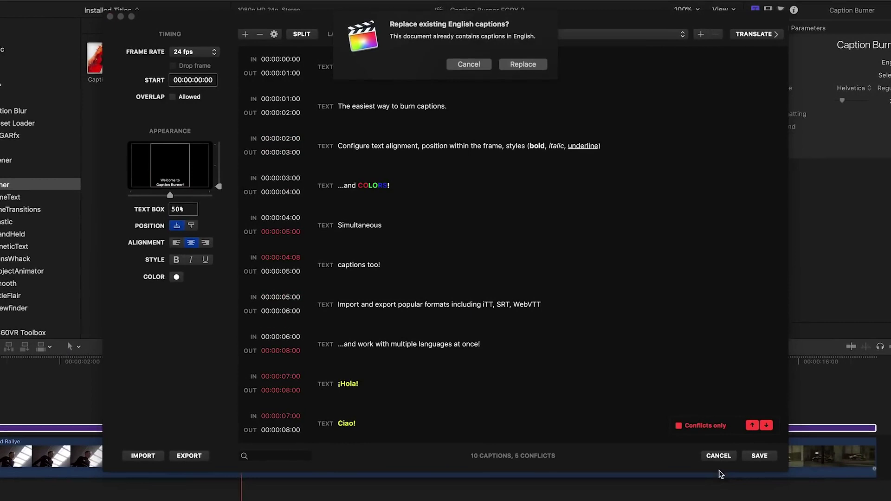
- Save the imported captions and play back the video to check them
left_click(521, 64)
left_click(760, 457)
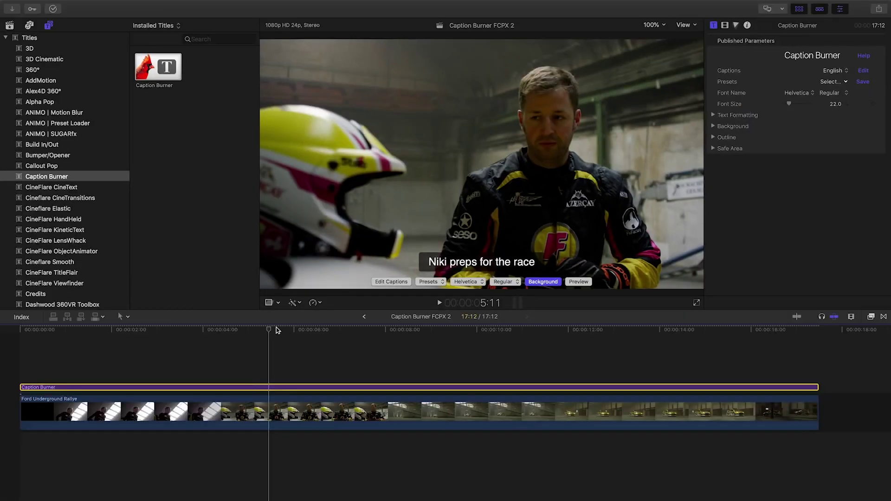
left_click_drag(61, 328, 264, 335)
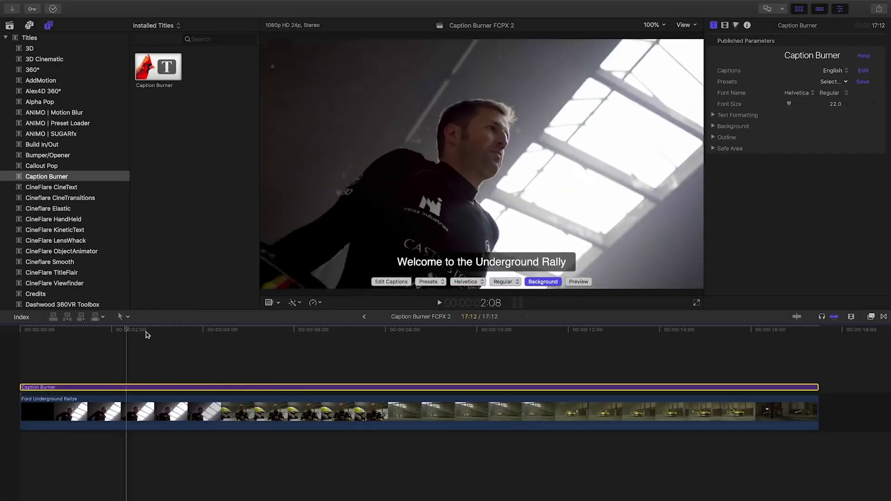
key("space")
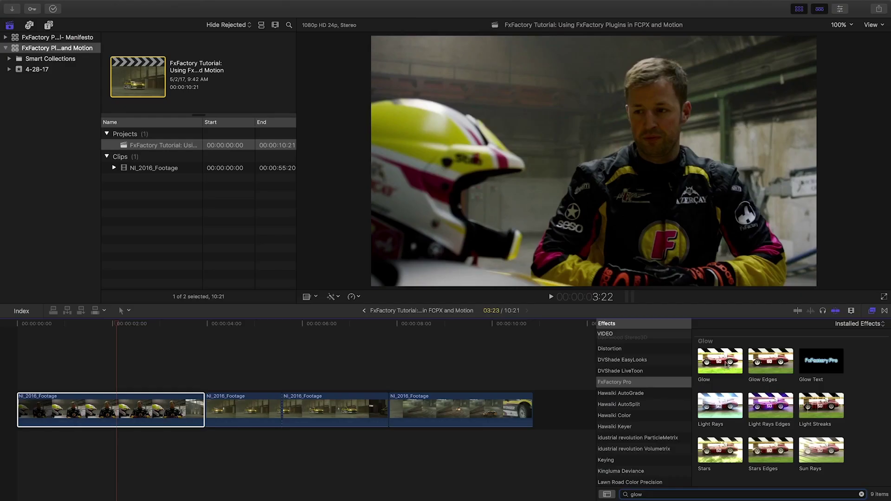
- Apply the FxFactory Pro Glow effect to the first clip and show the FxFactory Pro transitions
left_click_drag(720, 360, 496, 363)
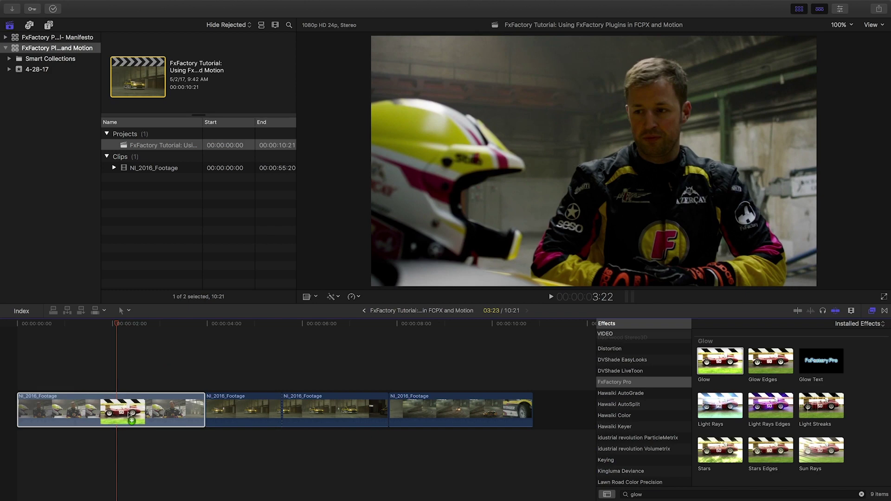
left_click_drag(130, 416, 129, 416)
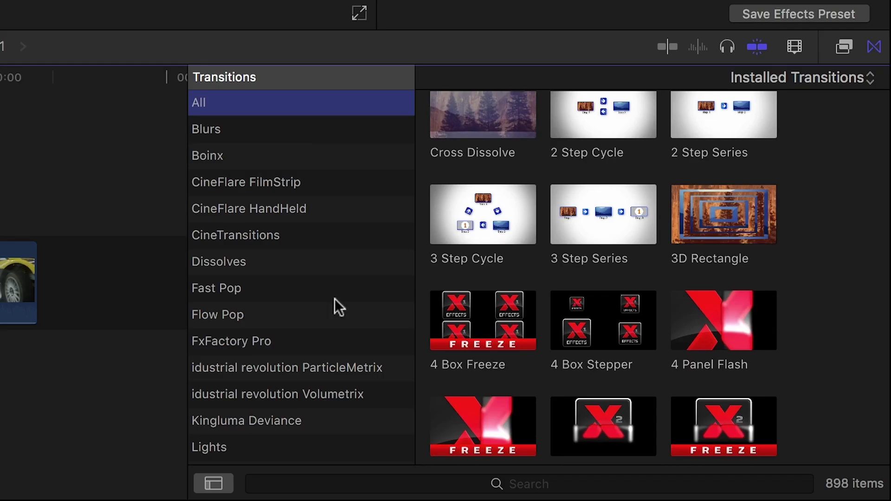
left_click(266, 340)
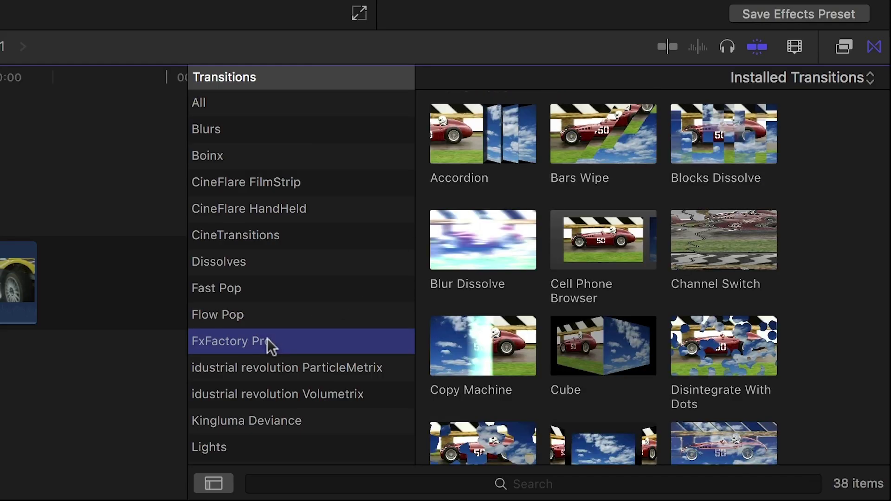